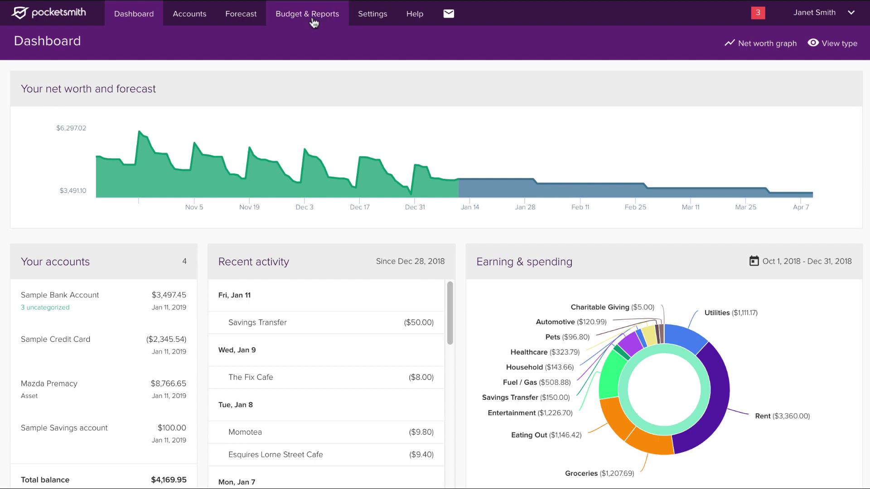
{"action": "mouse_move", "coordinate": [307, 14]}
{"action": "left_click", "coordinate": [310, 41]}
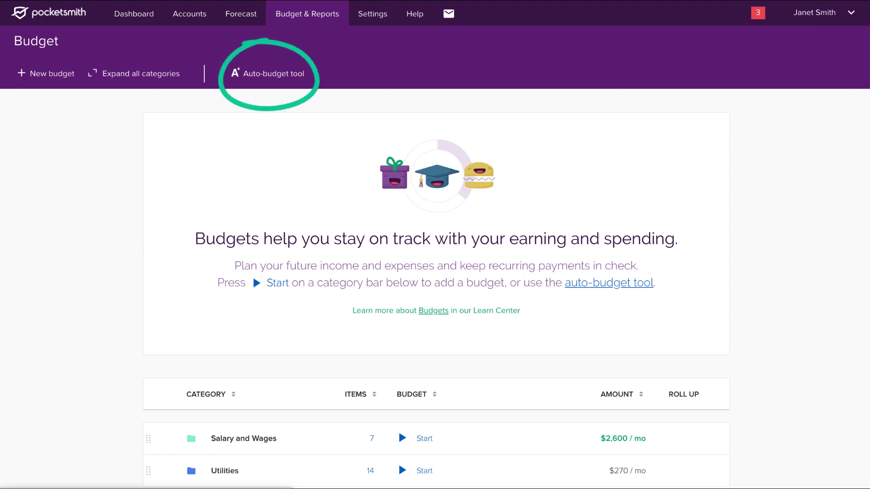
{"action": "left_click", "coordinate": [281, 78]}
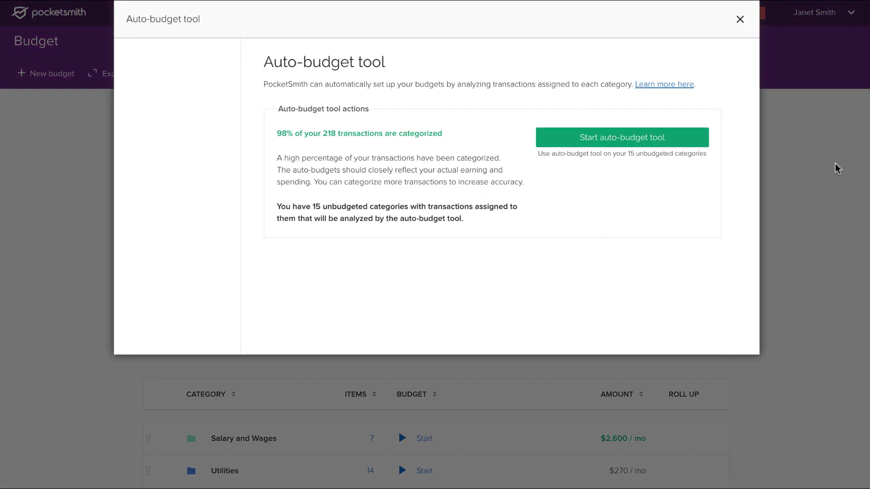
{"action": "left_click", "coordinate": [739, 19]}
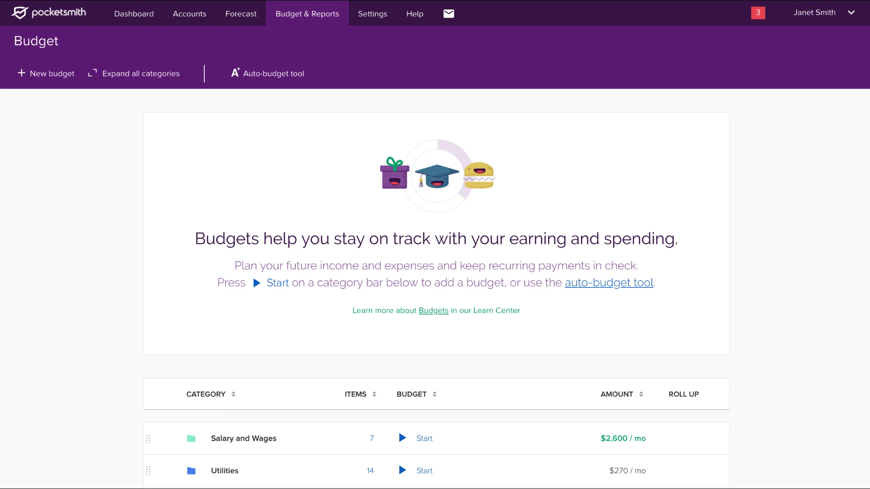
{"action": "scroll", "coordinate": [434, 299], "scroll_direction": "down", "scroll_amount": 5}
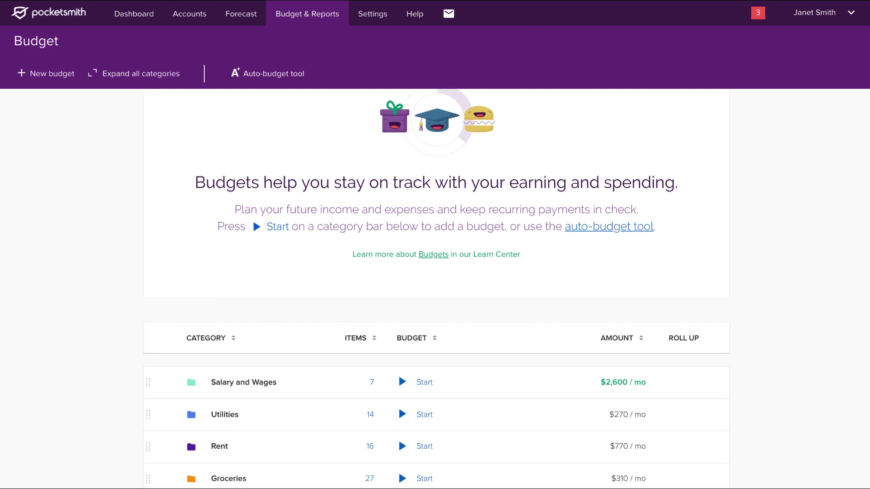
{"action": "scroll", "coordinate": [435, 299], "scroll_direction": "down", "scroll_amount": 3}
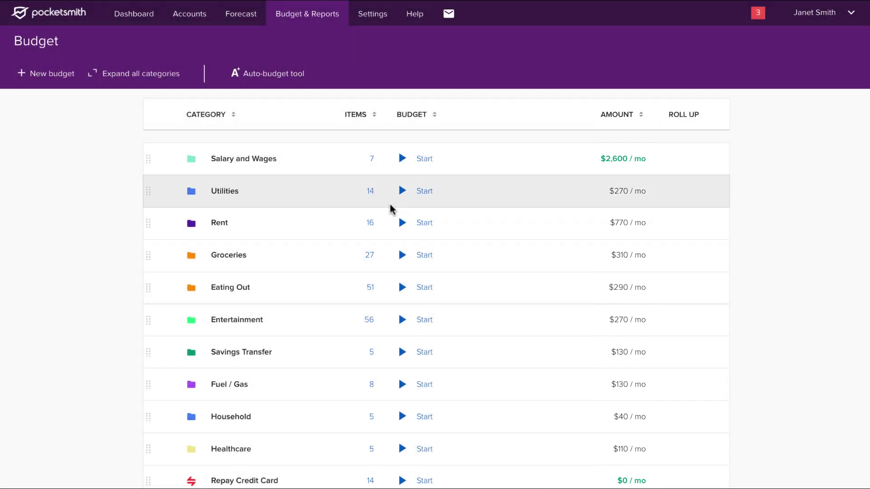
Create a Rent budget repeating every 1 month, forecast on Sample Bank Account
{"action": "left_click", "coordinate": [401, 224]}
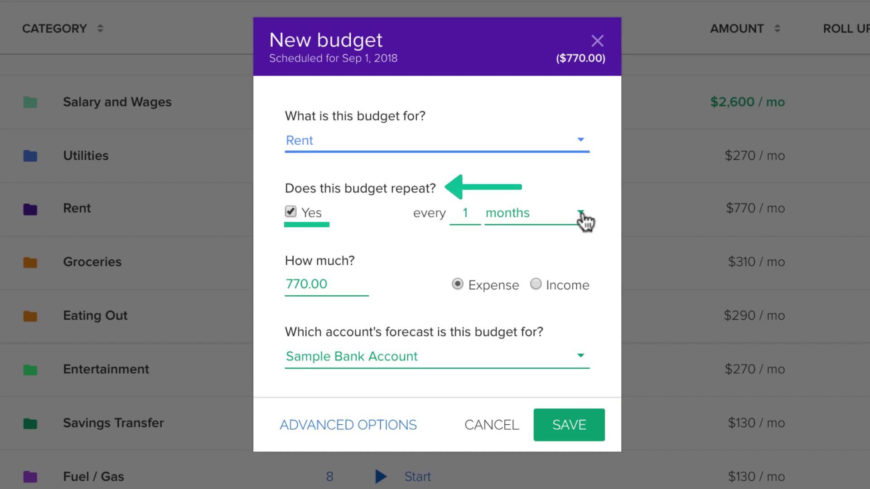
{"action": "left_click", "coordinate": [583, 212]}
{"action": "key", "text": "Down"}
{"action": "key", "text": "Down"}
{"action": "key", "text": "Down"}
{"action": "key", "text": "Return"}
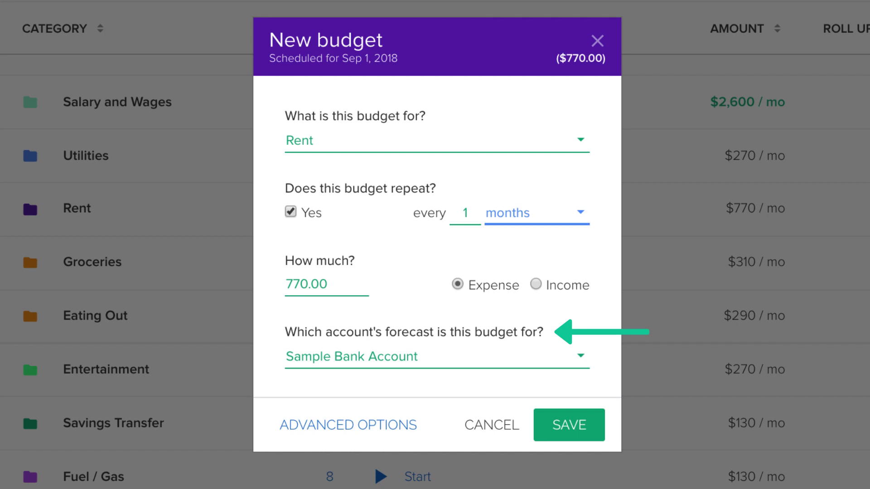
{"action": "left_click", "coordinate": [568, 368]}
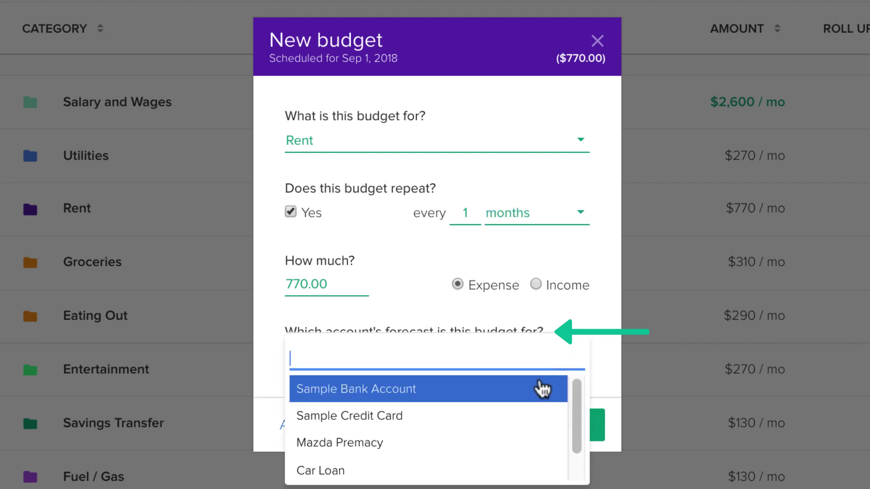
{"action": "left_click", "coordinate": [544, 386]}
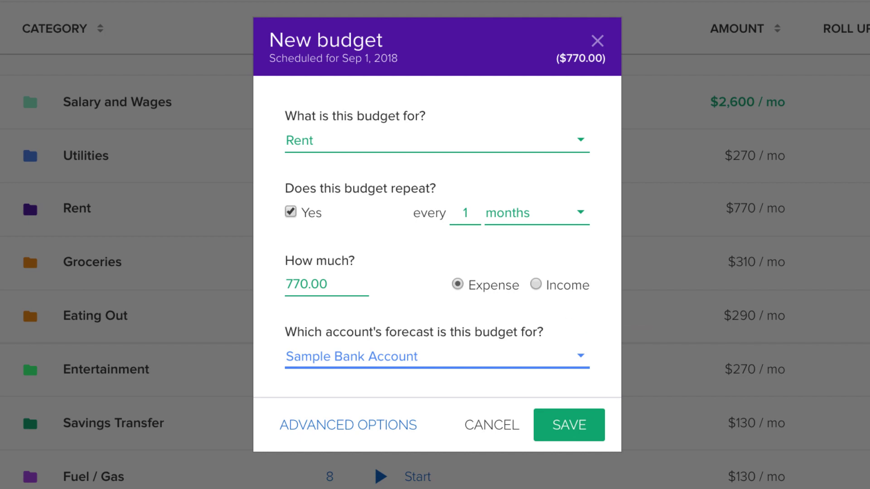
Save the $770 Rent budget, then start a Savings Transfer budget with advanced options shown
{"action": "left_click", "coordinate": [589, 426]}
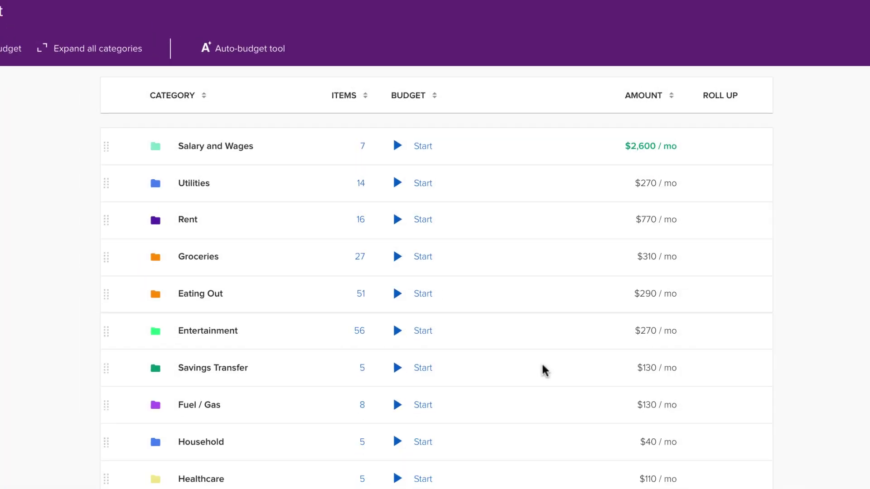
{"action": "scroll", "coordinate": [435, 272], "scroll_direction": "down", "scroll_amount": 5}
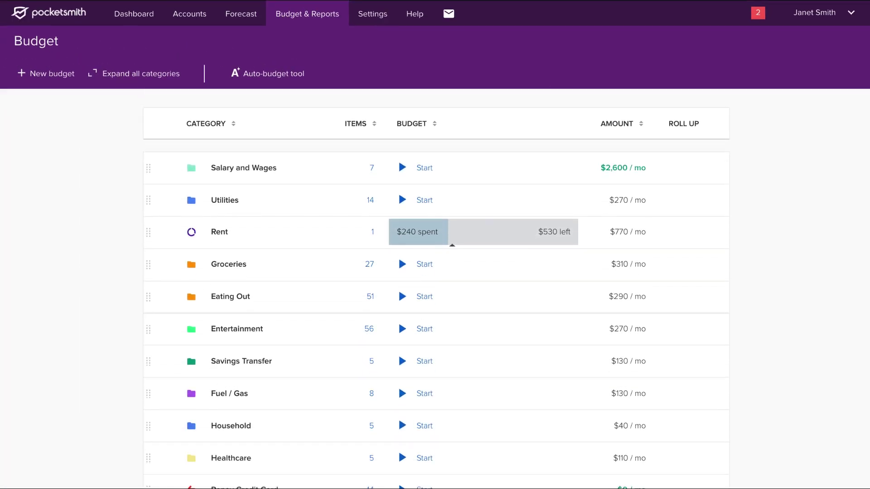
{"action": "left_click", "coordinate": [399, 362]}
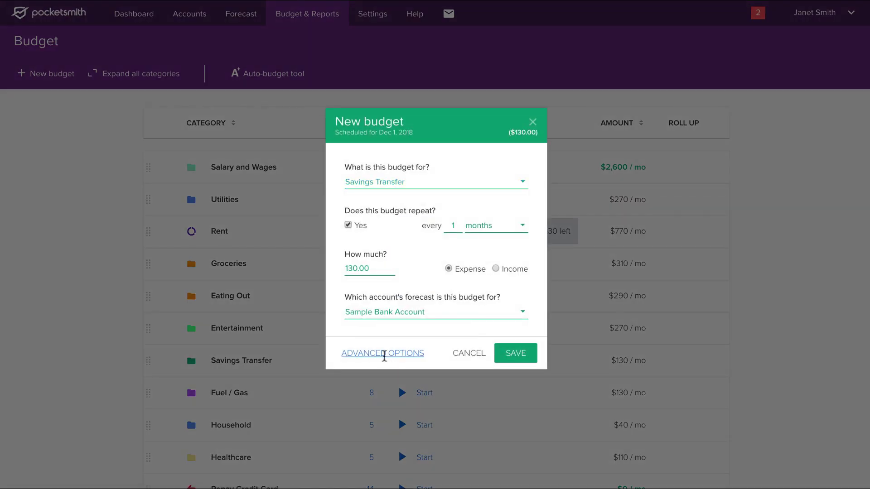
{"action": "left_click", "coordinate": [384, 353]}
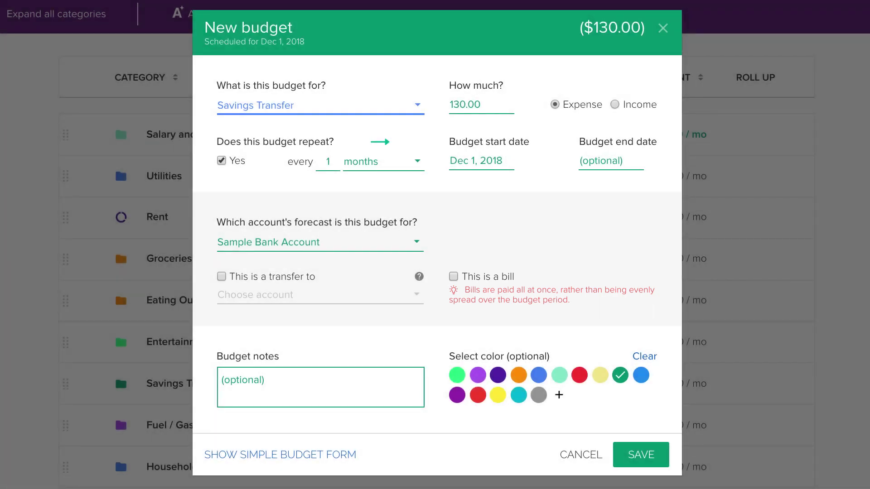
Set the Savings Transfer budget start date to January 1, 2019
{"action": "left_click", "coordinate": [486, 163]}
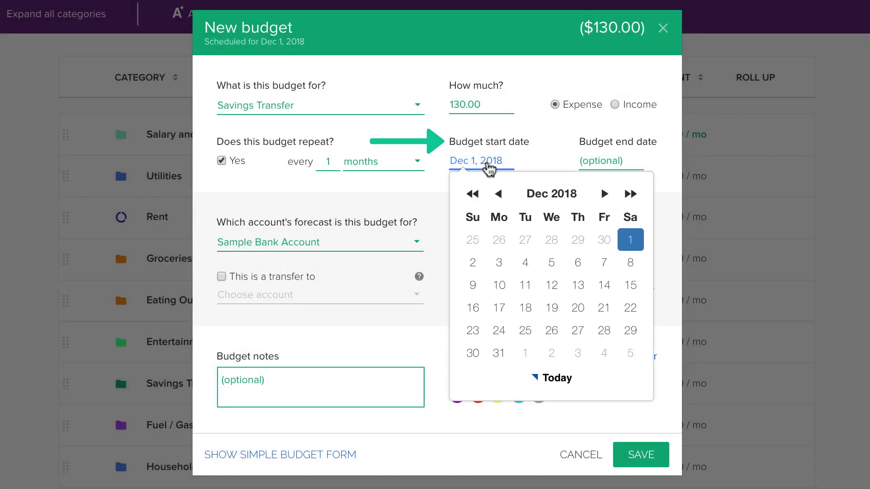
{"action": "left_click", "coordinate": [609, 197]}
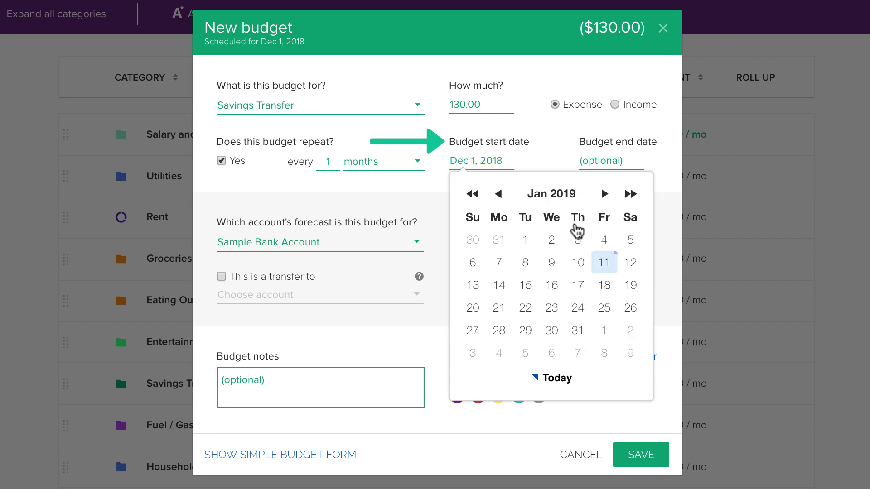
{"action": "left_click", "coordinate": [522, 243]}
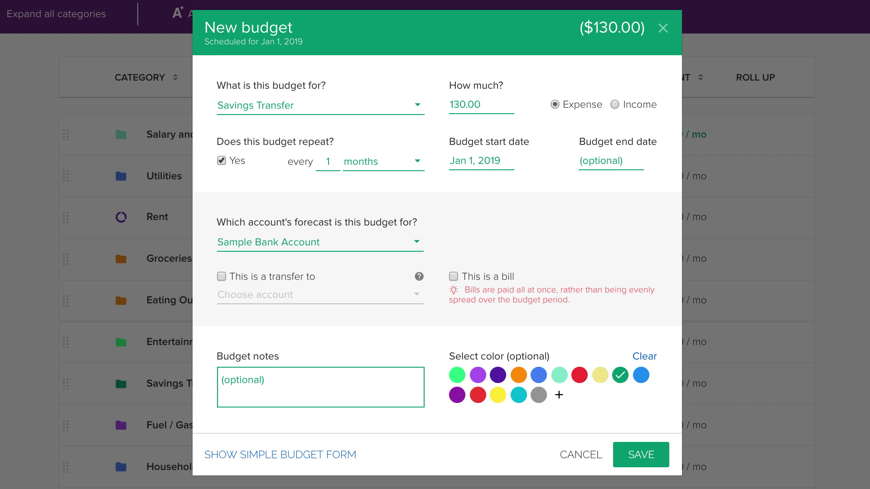
Make Savings Transfer a bill transferring to Sample Savings account, leaving it as Expense
{"action": "left_click", "coordinate": [222, 276]}
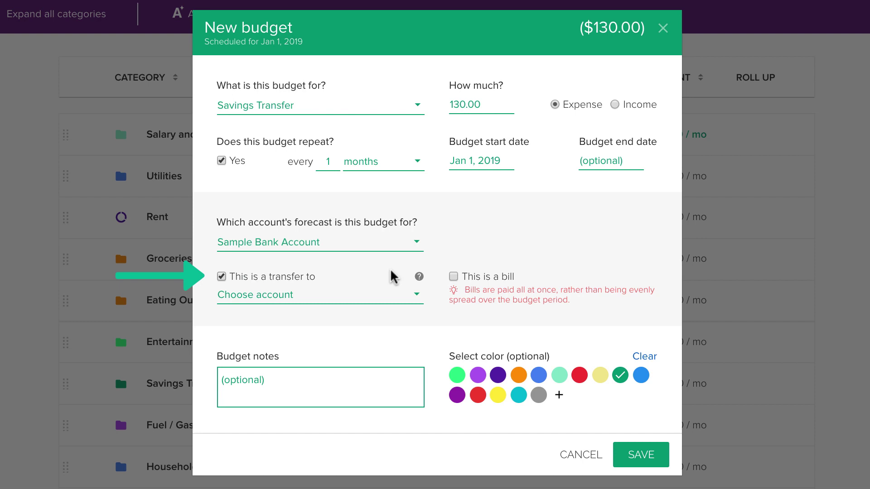
{"action": "left_click", "coordinate": [408, 298]}
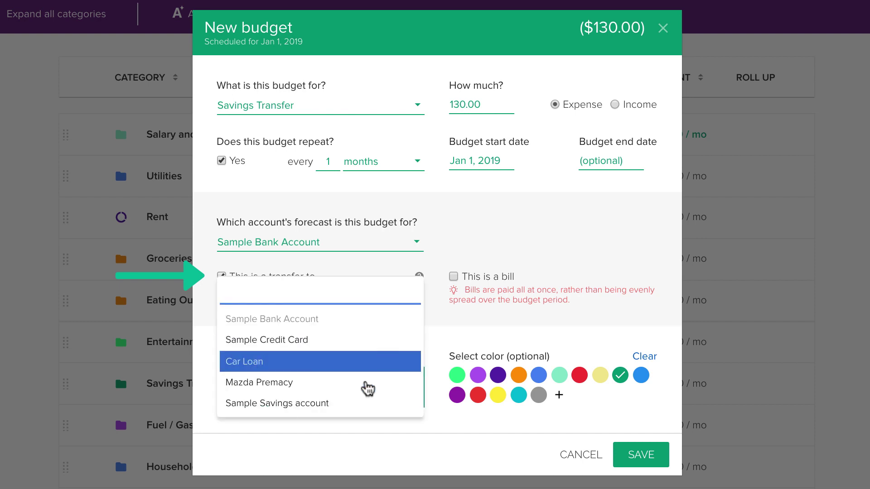
{"action": "left_click", "coordinate": [363, 405]}
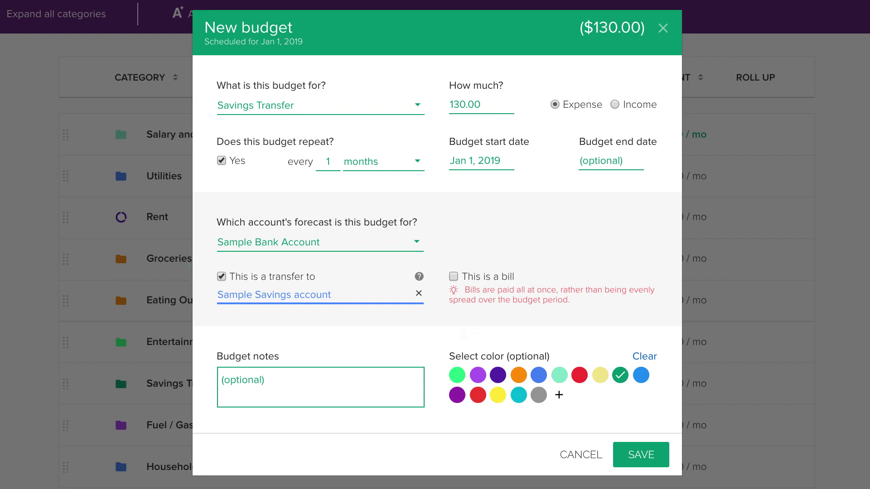
{"action": "left_click", "coordinate": [454, 277]}
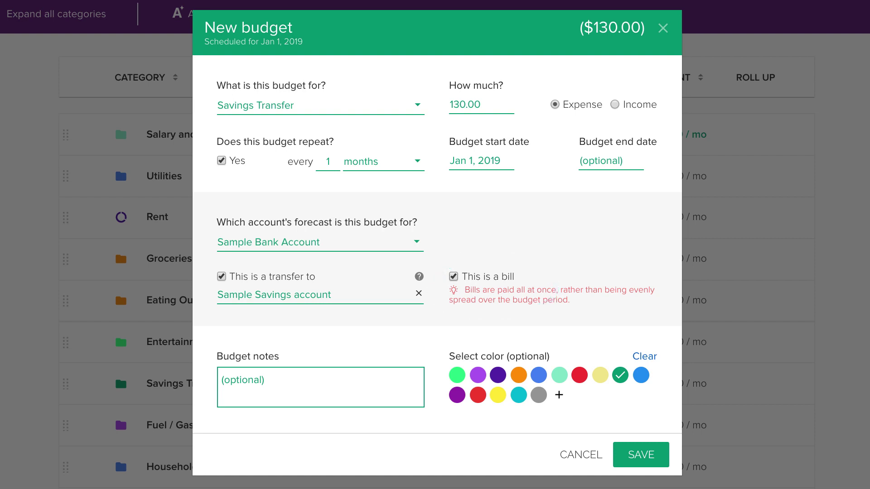
{"action": "left_click", "coordinate": [614, 105]}
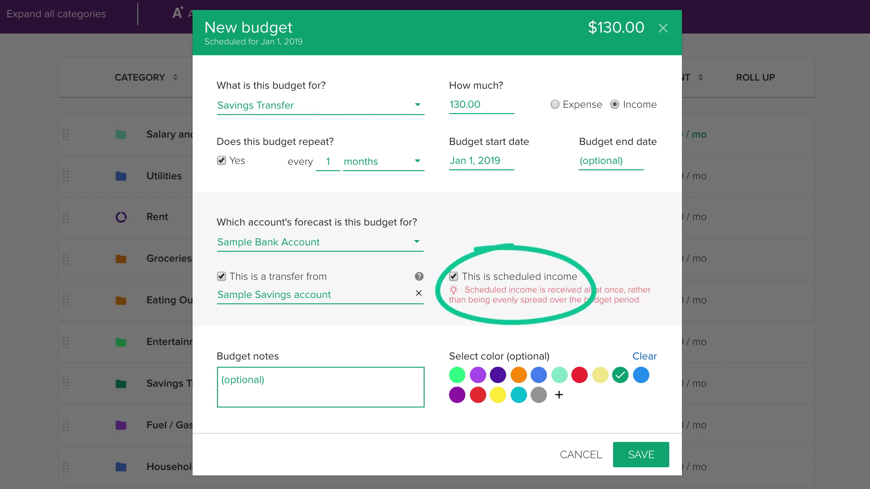
{"action": "left_click", "coordinate": [555, 105]}
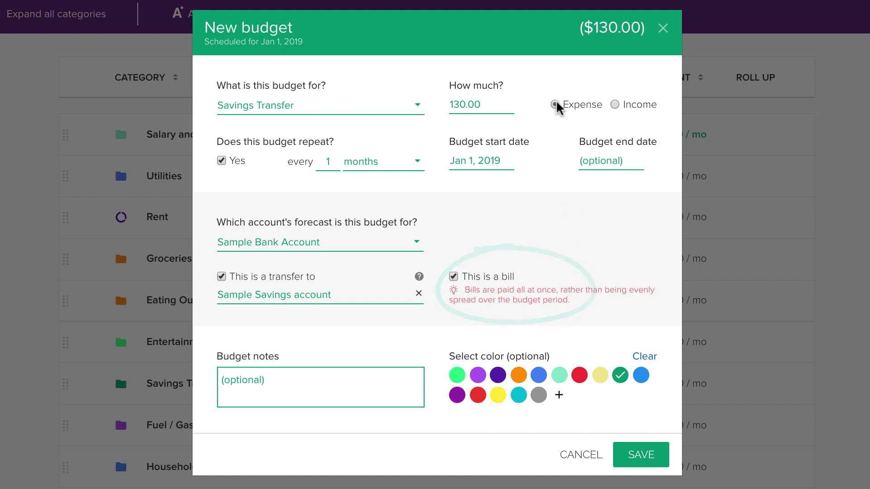
Add the note 'monthly savings' and choose the mint green colour swatch
{"action": "left_click", "coordinate": [304, 375]}
{"action": "type", "text": "mon"}
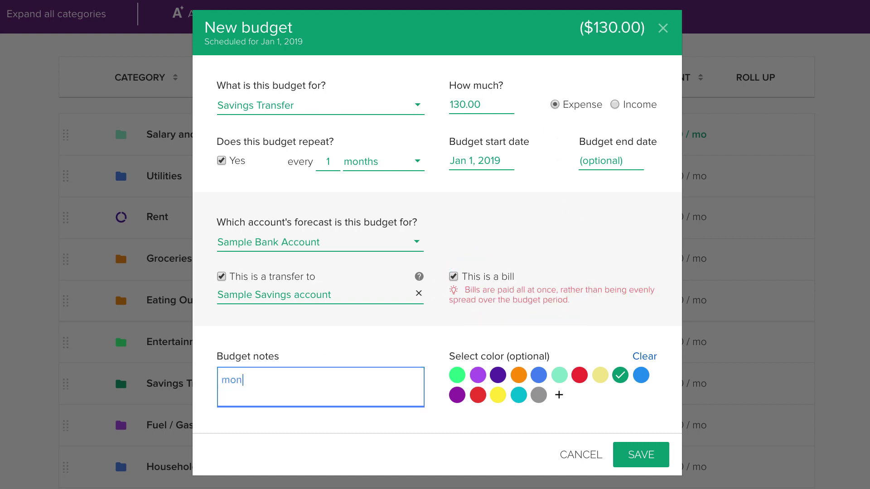
{"action": "type", "text": "thly savings"}
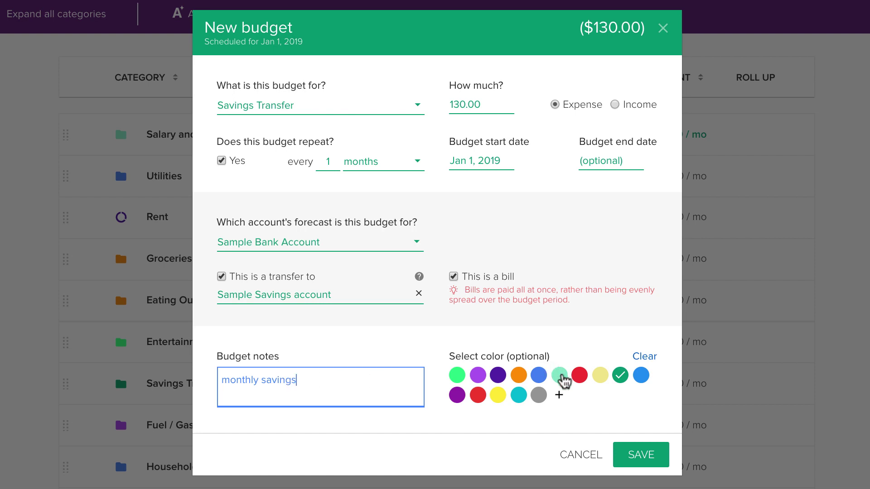
{"action": "left_click", "coordinate": [559, 376]}
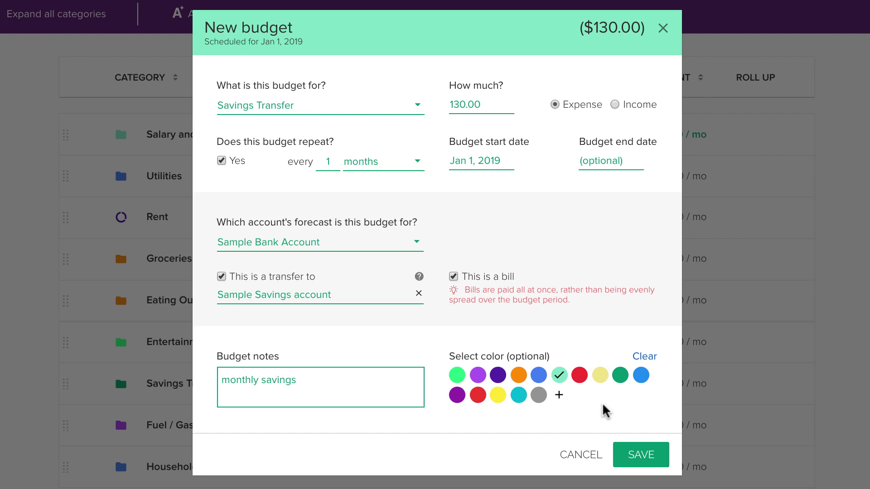
Save the Savings Transfer budget and confirm the category changes
{"action": "left_click", "coordinate": [632, 452]}
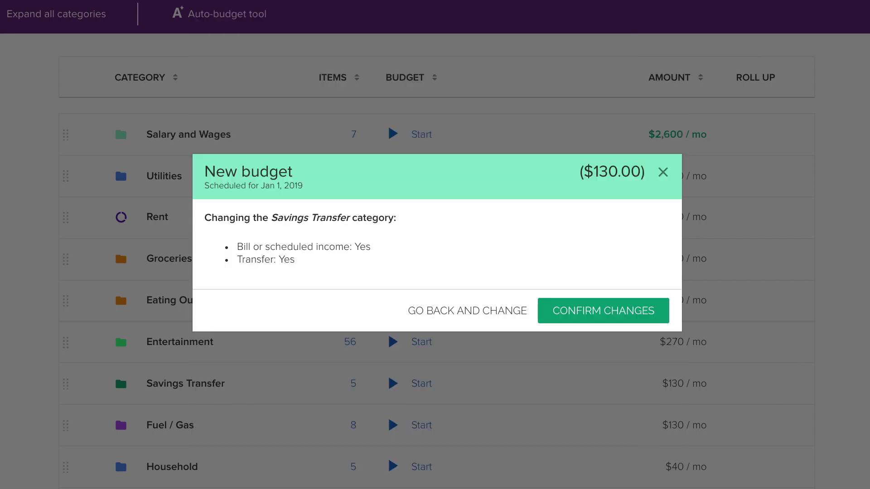
{"action": "left_click", "coordinate": [636, 316]}
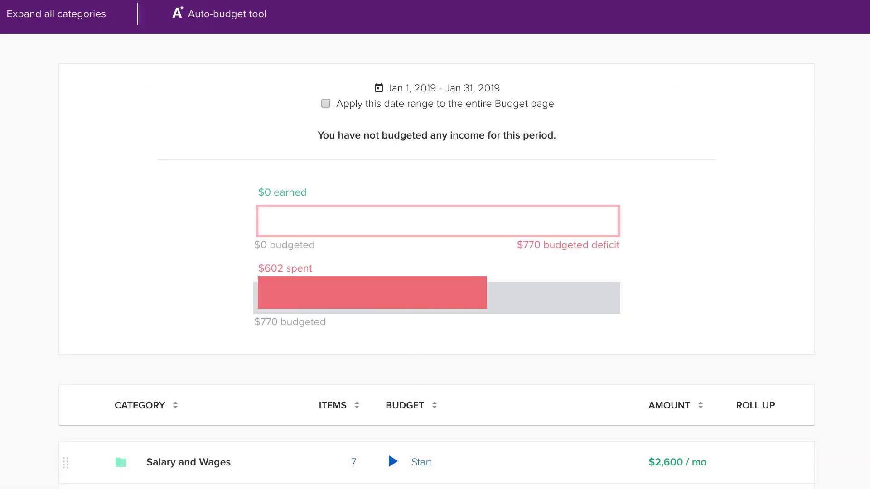
{"action": "scroll", "coordinate": [435, 265], "scroll_direction": "down", "scroll_amount": 3}
{"action": "scroll", "coordinate": [434, 265], "scroll_direction": "down", "scroll_amount": 5}
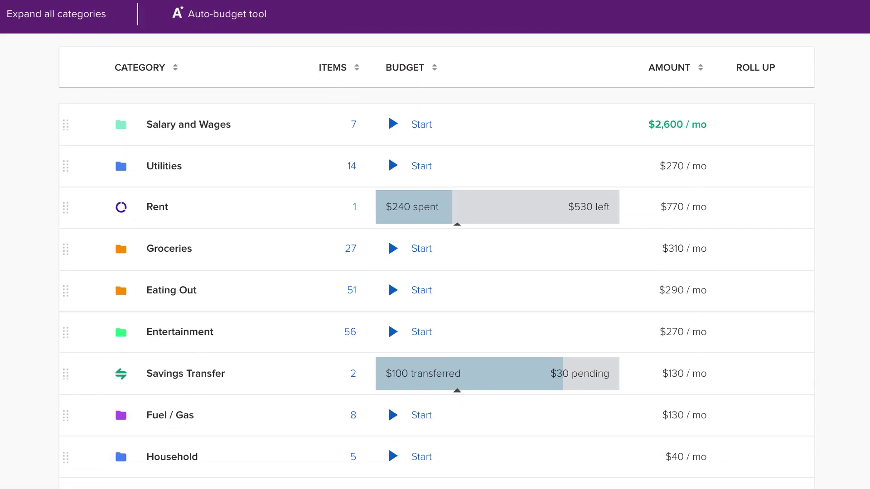